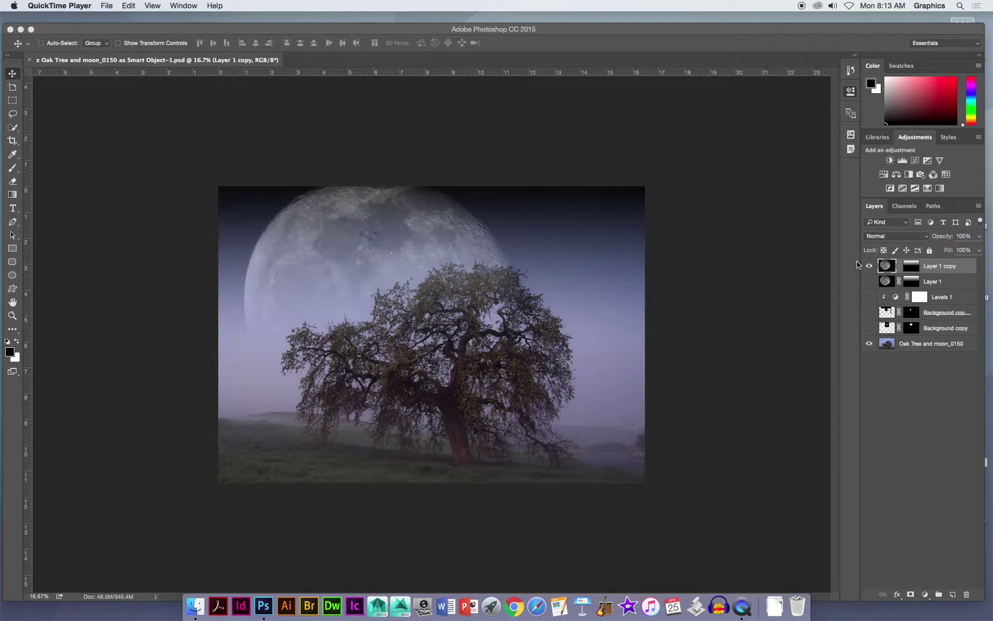
Step: Duplicate the oak-tree-and-moon image into a separate document
left_click(212, 31)
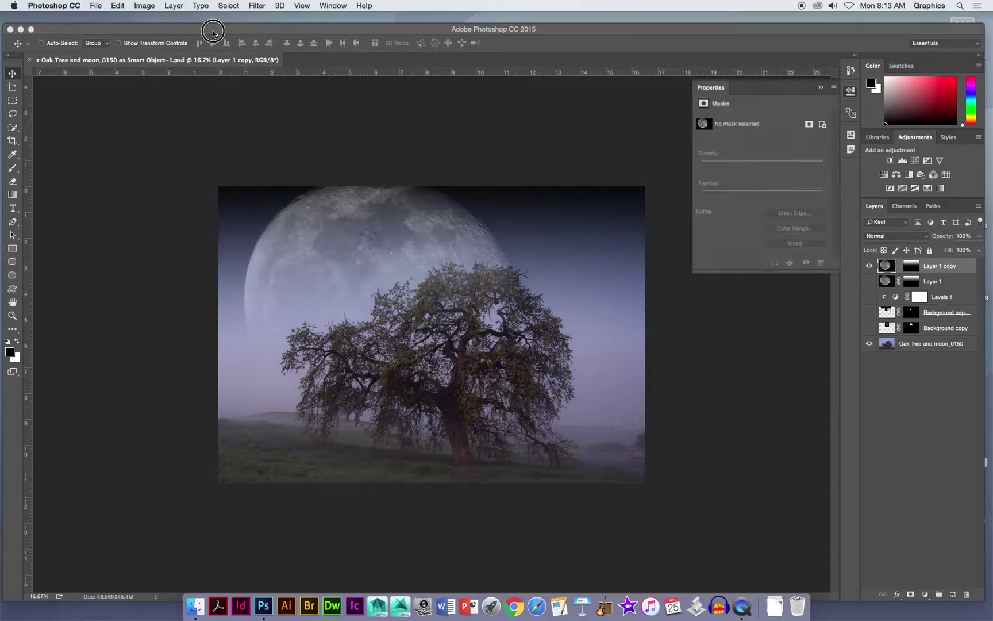
left_click(146, 5)
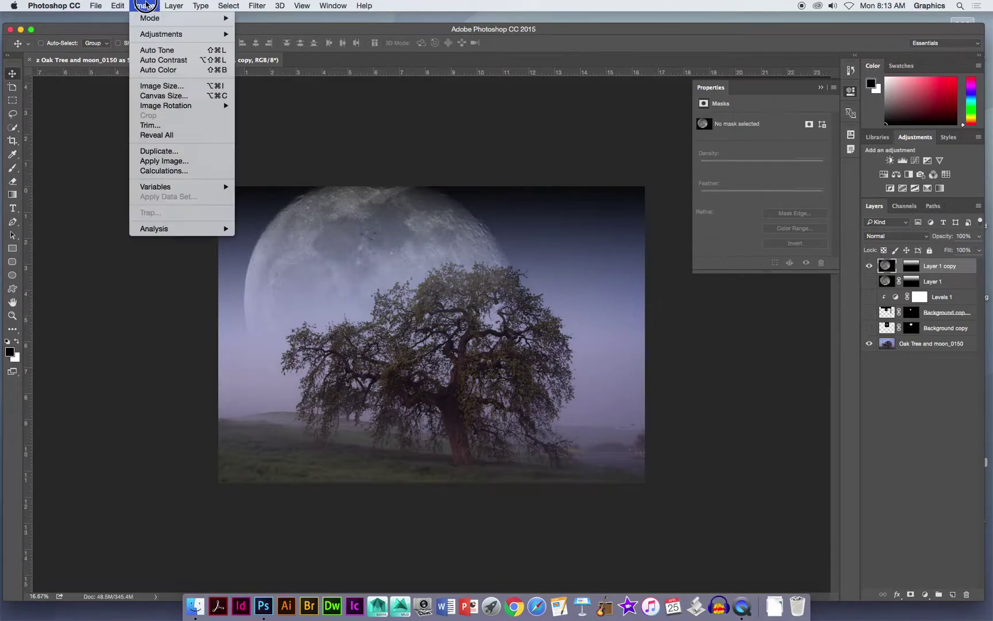
left_click(199, 150)
left_click(599, 281)
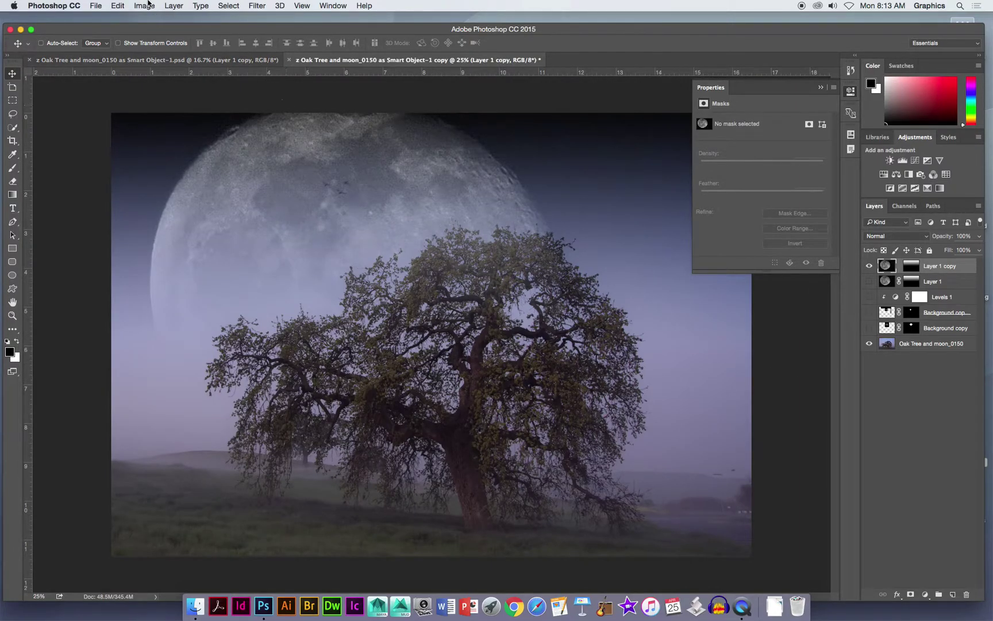
Step: Flatten the duplicate into a single Background layer, discarding hidden layers
left_click(174, 6)
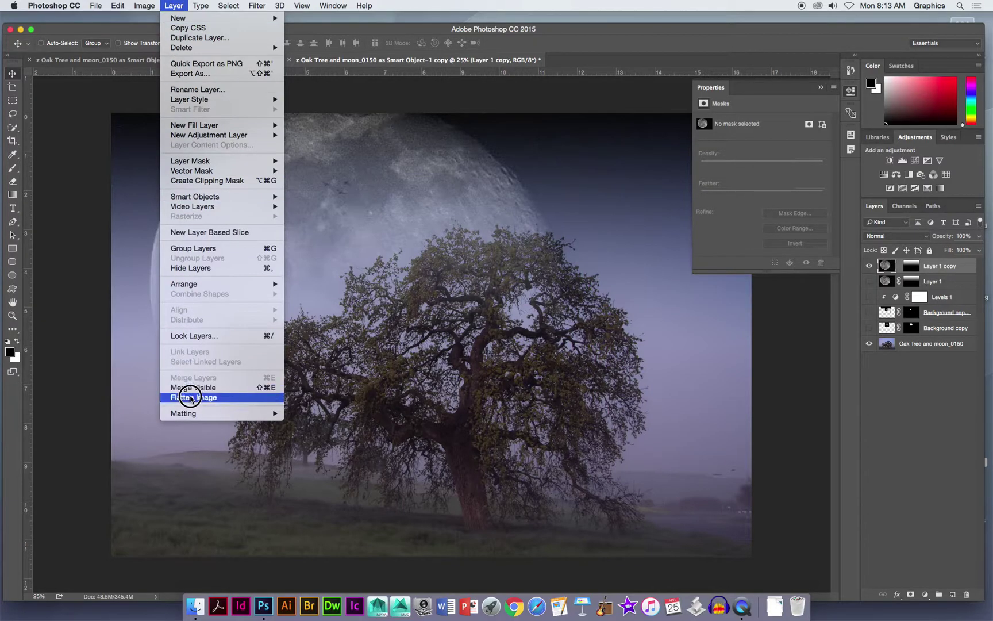
left_click(192, 397)
left_click(576, 204)
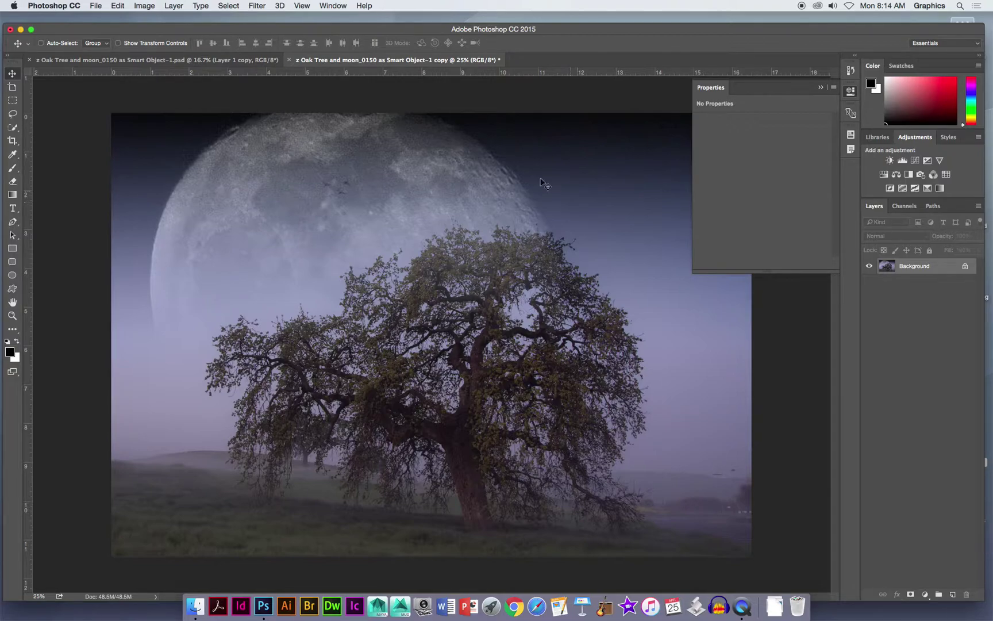
Step: Create a new white document in inches: width 20, height 16, resolution 300
left_click(95, 5)
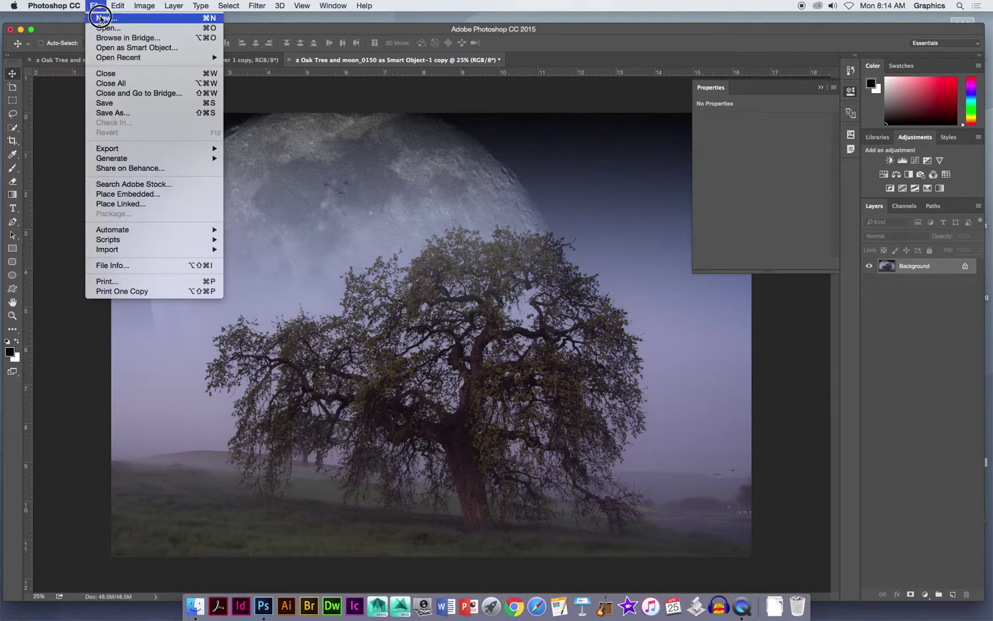
left_click(104, 18)
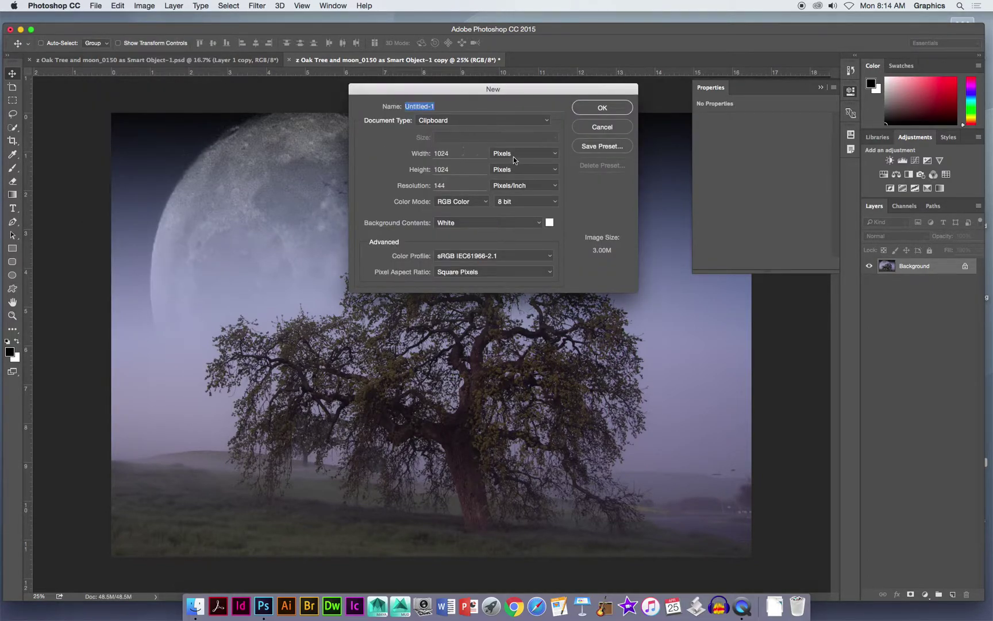
left_click(515, 159)
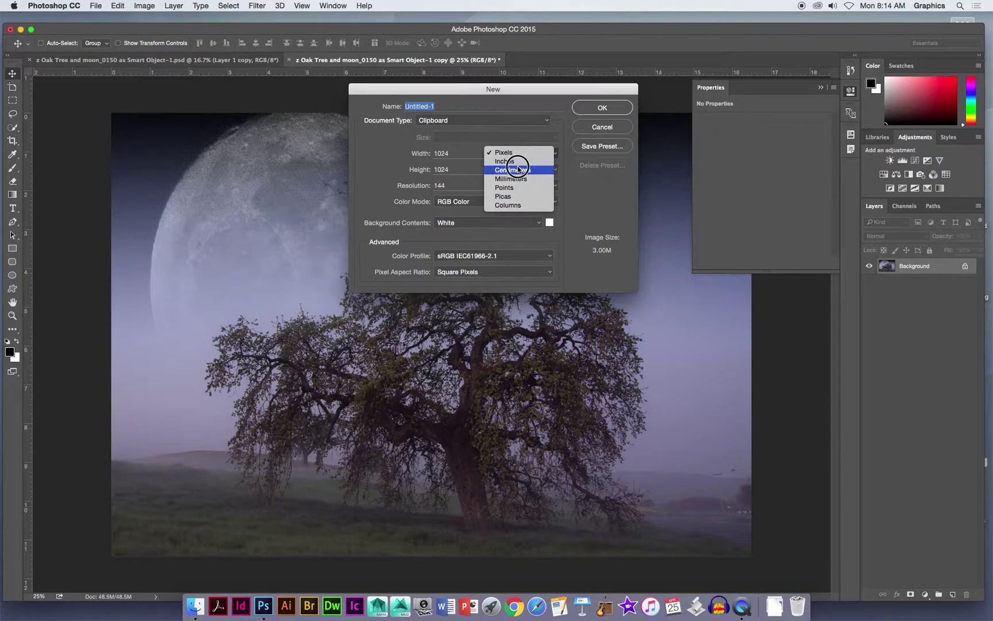
left_click(520, 161)
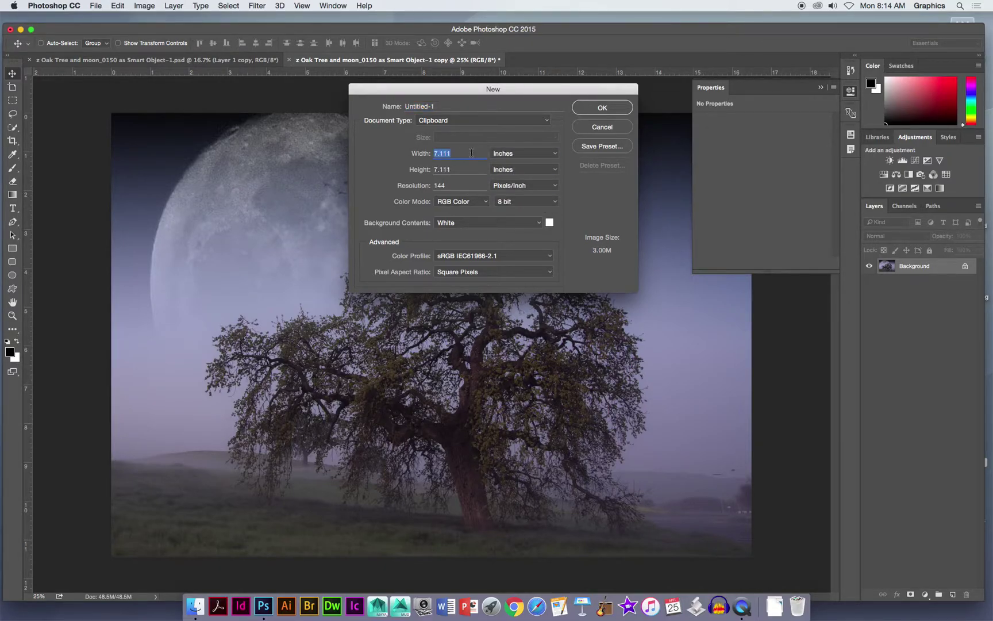
type("20")
key("Tab")
type("16")
key("Tab")
type("300")
left_click(602, 109)
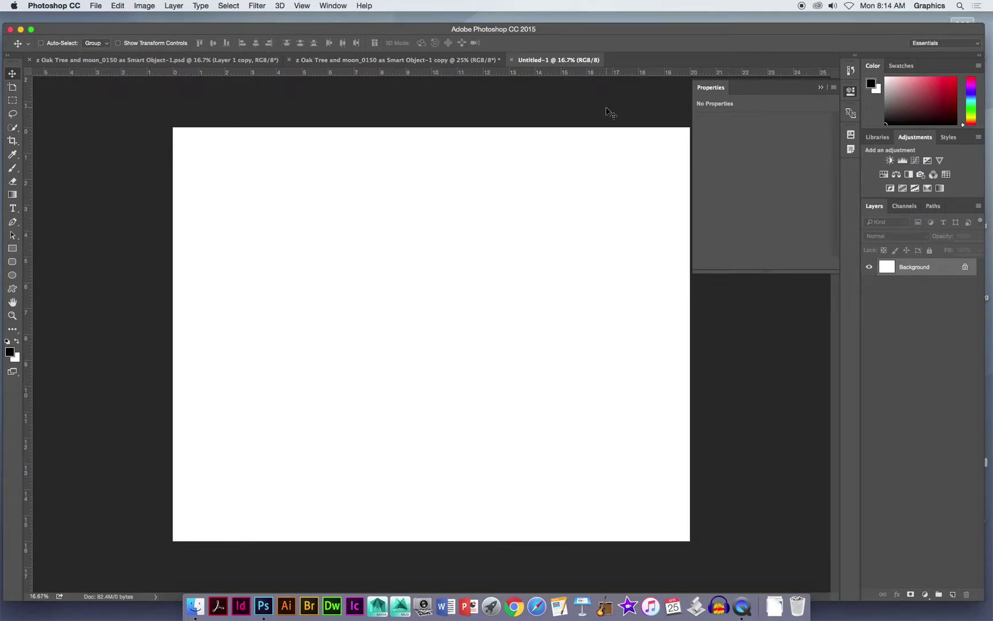
Step: Drag the flattened oak-and-moon photo from its tab onto Untitled-1 as Layer 1
left_click(459, 61)
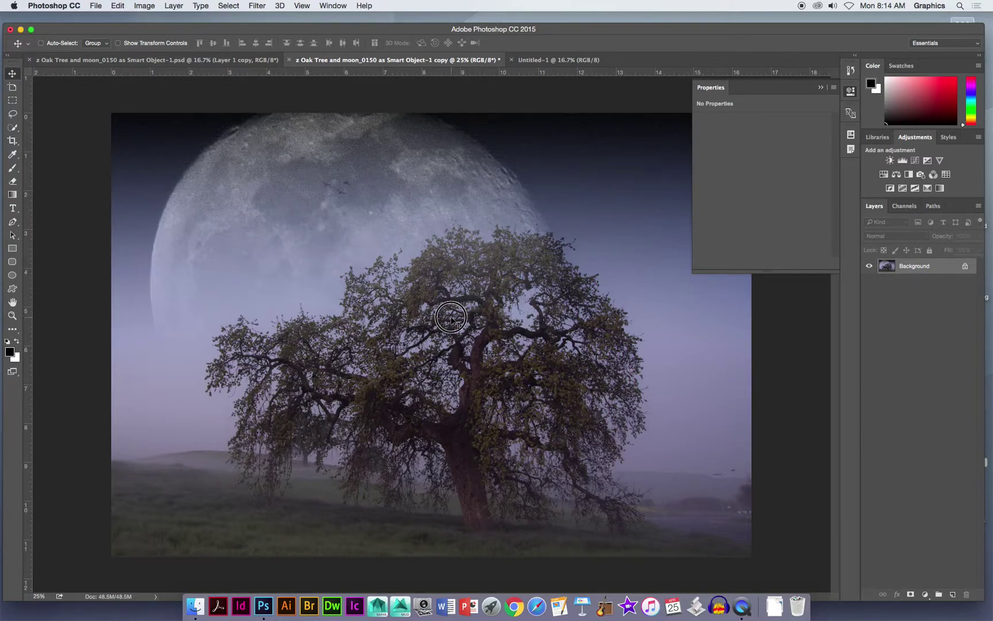
mouse_move(451, 322)
left_mouse_down()
mouse_move(534, 60)
mouse_move(500, 126)
mouse_move(436, 317)
left_mouse_up()
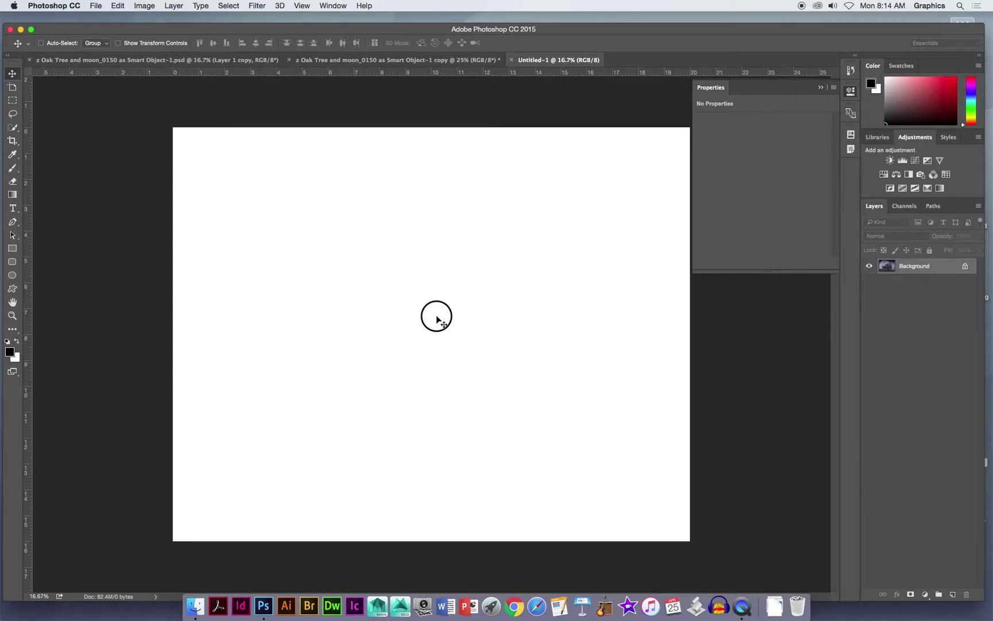
left_click_drag(436, 319, 437, 318)
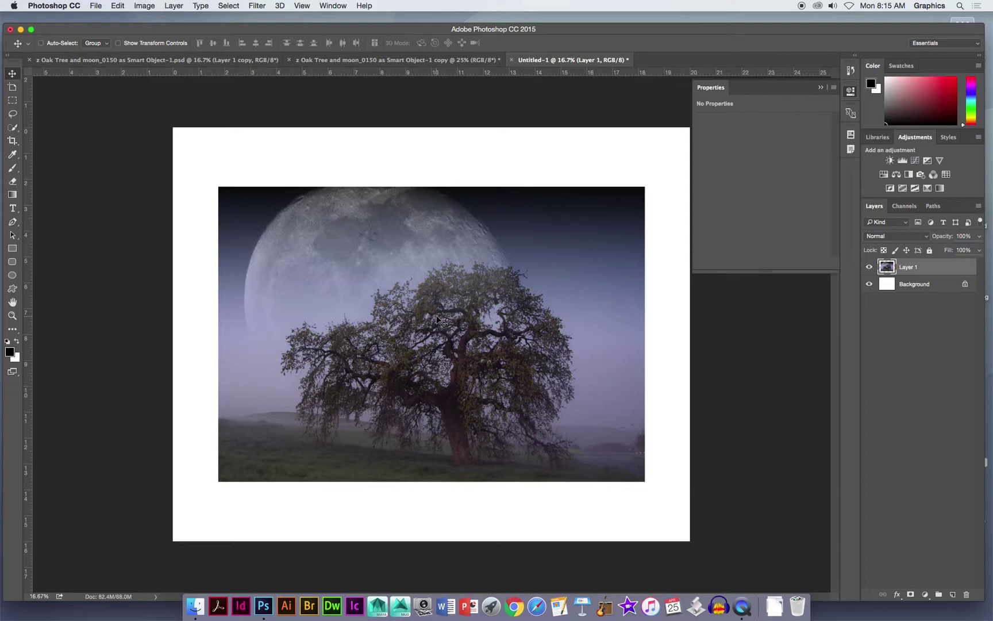
Step: Free-transform the photo down to about 80% and nudge it upward toward centre
key("ctrl+t")
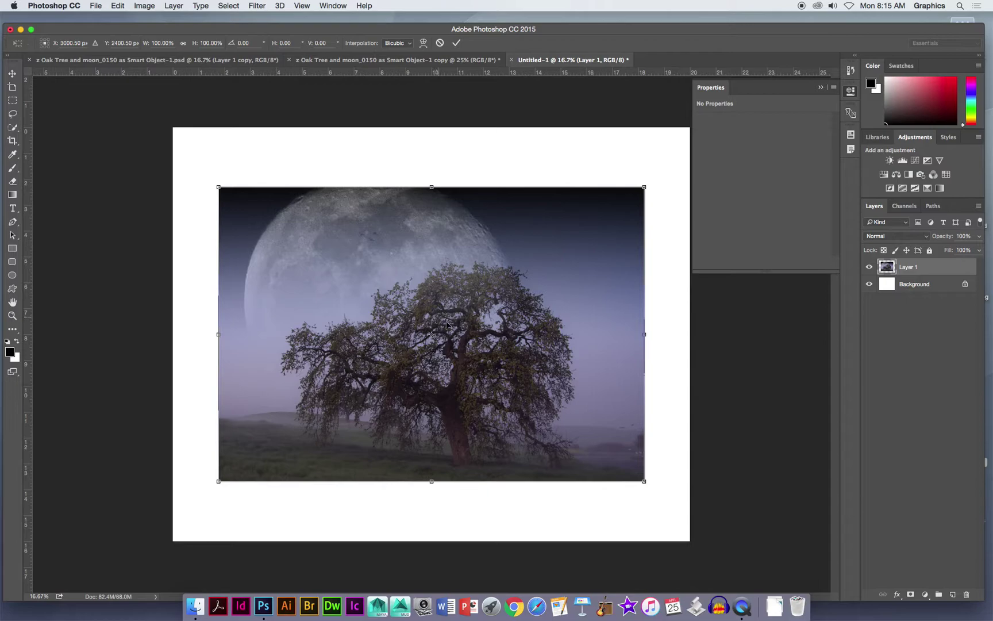
left_click_drag(643, 481, 591, 468)
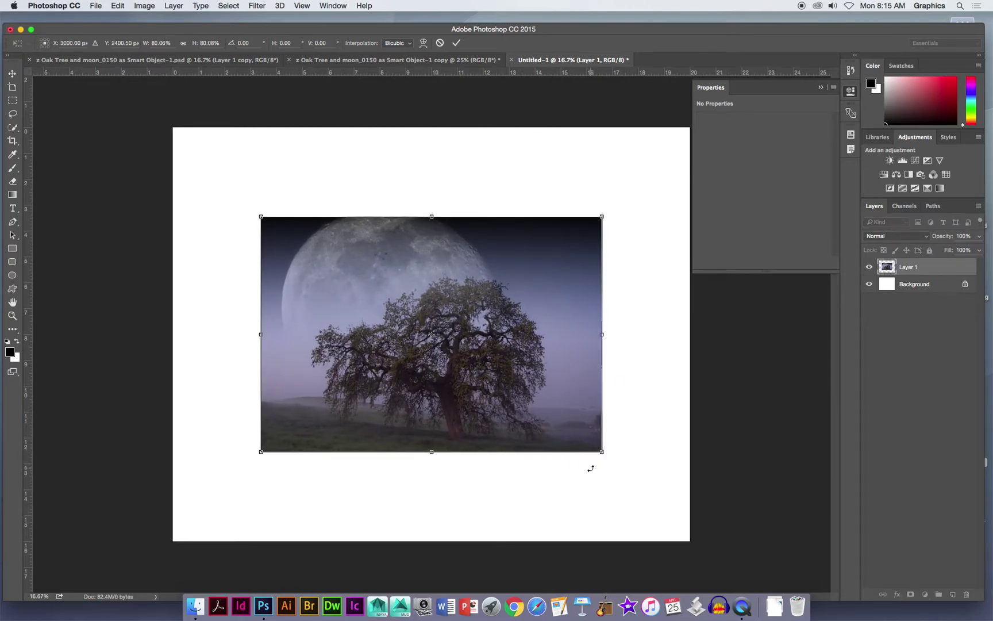
key("Return")
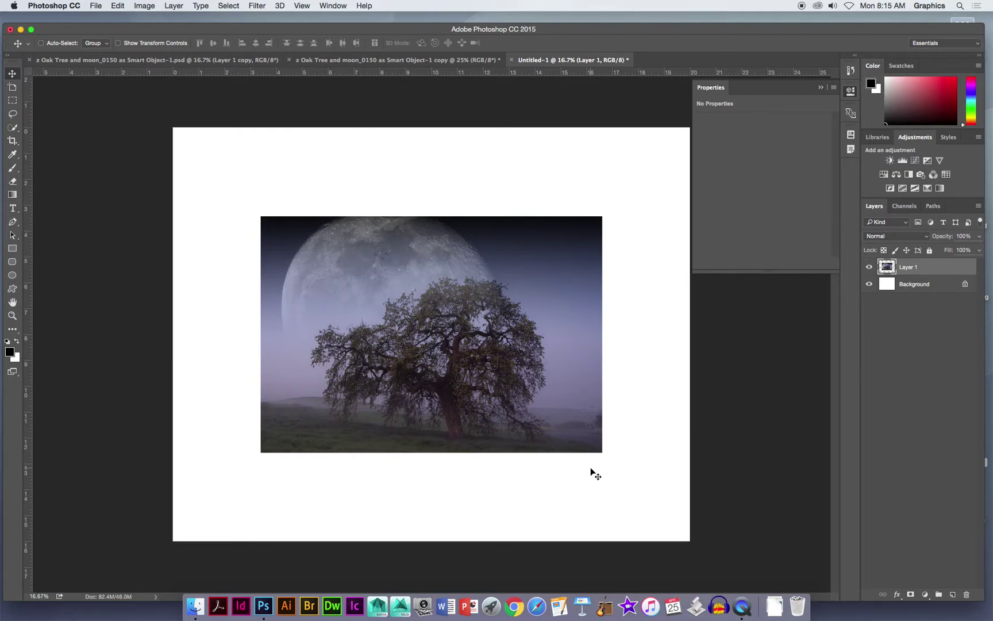
key("shift+Up")
key("shift+Up")
key("shift+Up")
key("shift+Up")
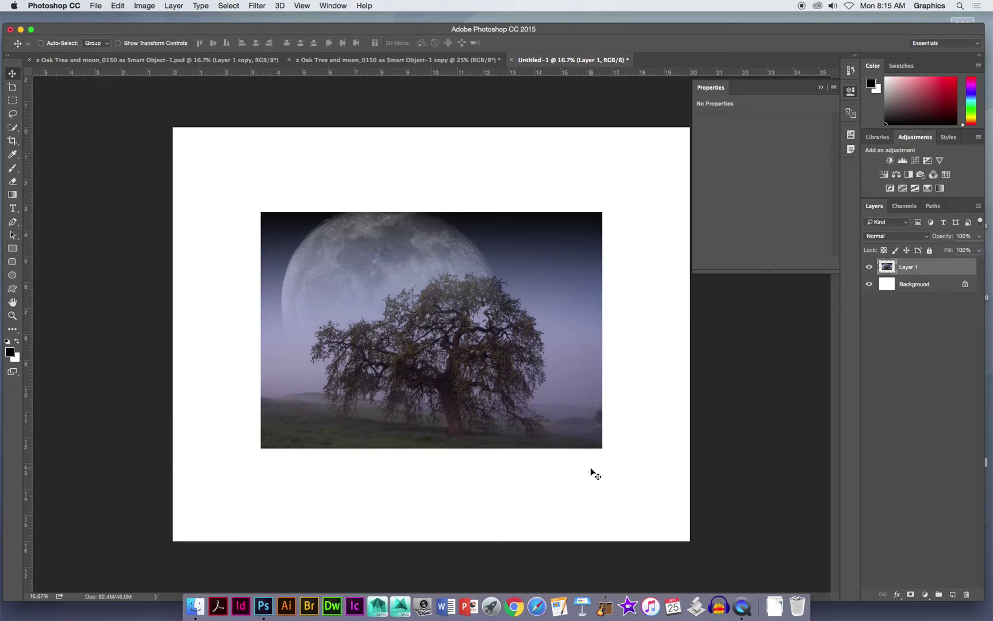
key("shift+Up")
key("shift+Up")
key("shift+Up")
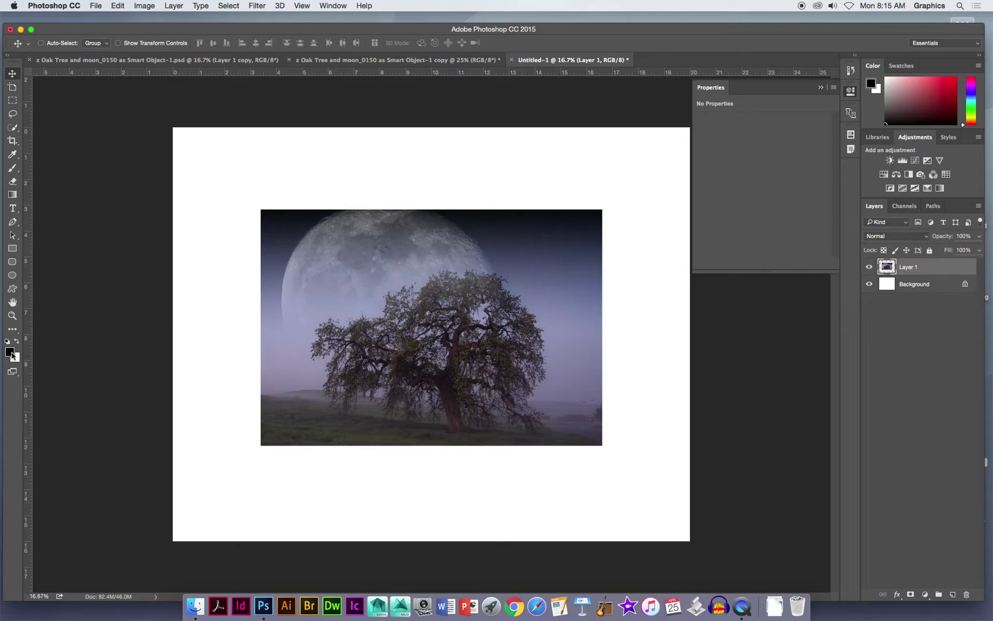
Step: Apply a 3 px black Inside stroke to the oak-and-moon photo
left_click(119, 5)
left_click(166, 171)
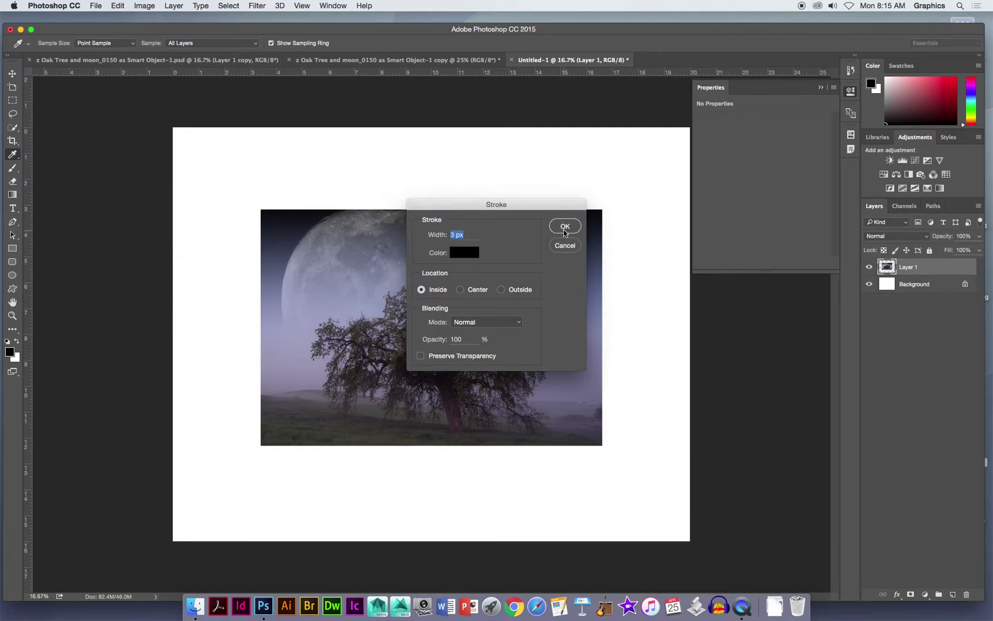
left_click(564, 227)
key("v")
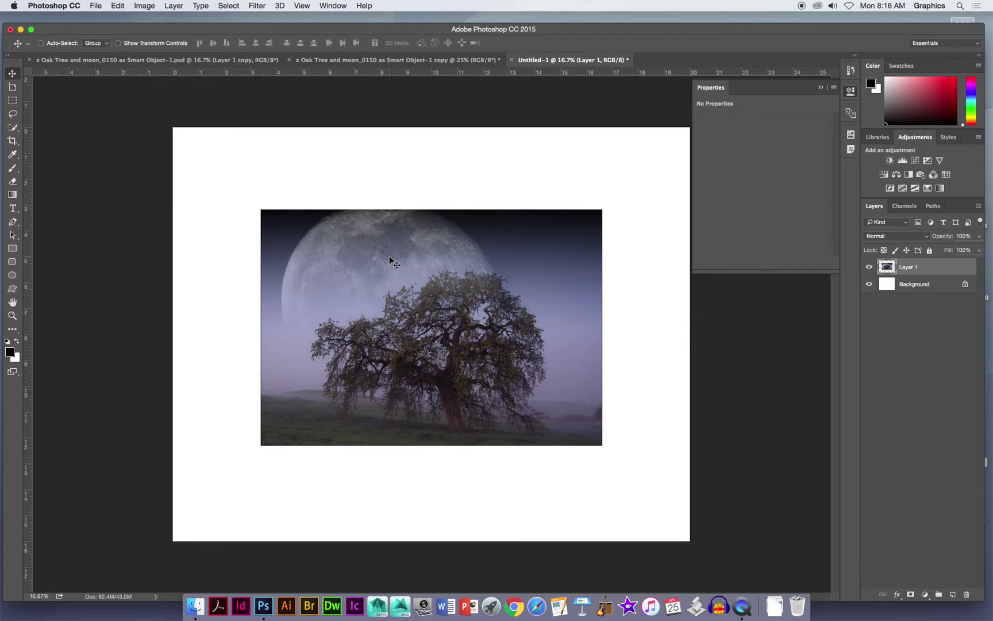
left_click_drag(117, 5, 515, 247)
Step: Save the sheet to the Desktop as a '16 x 20' JPEG at quality 9
key("super+shift+s")
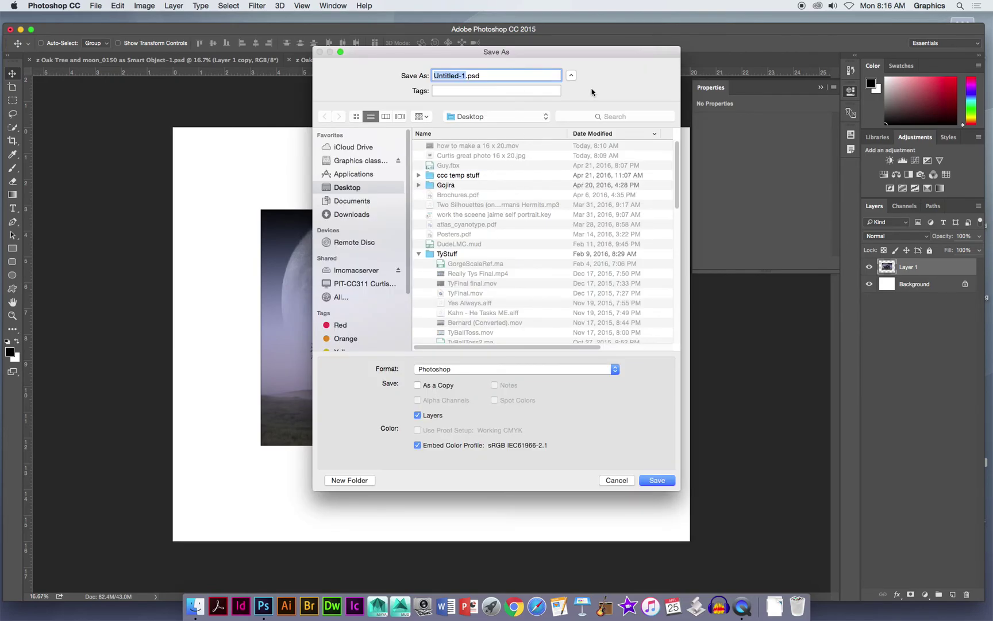
type("curtis 16 x 20")
left_click(559, 369)
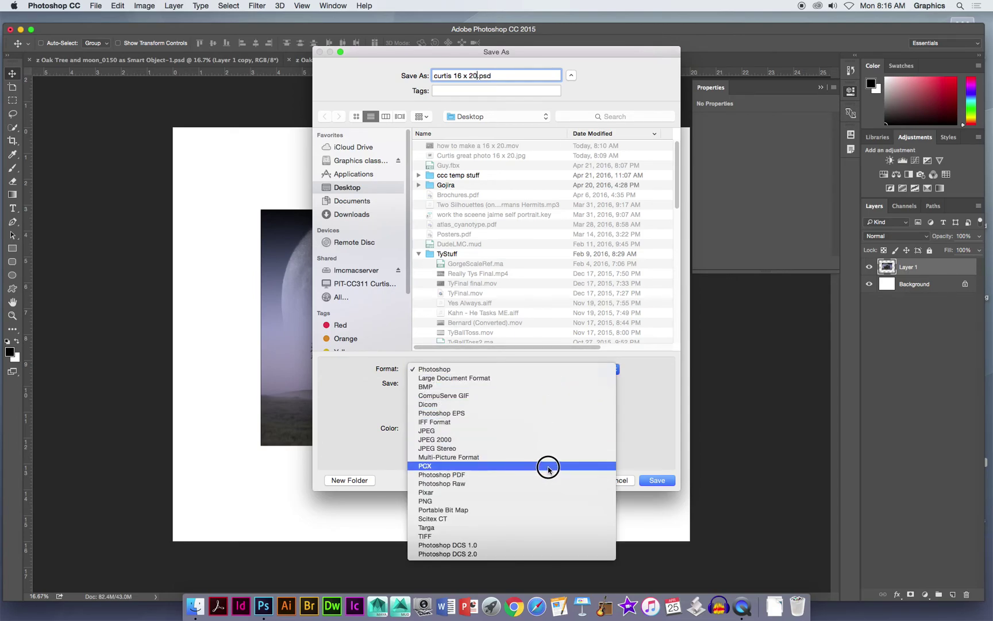
left_click(549, 430)
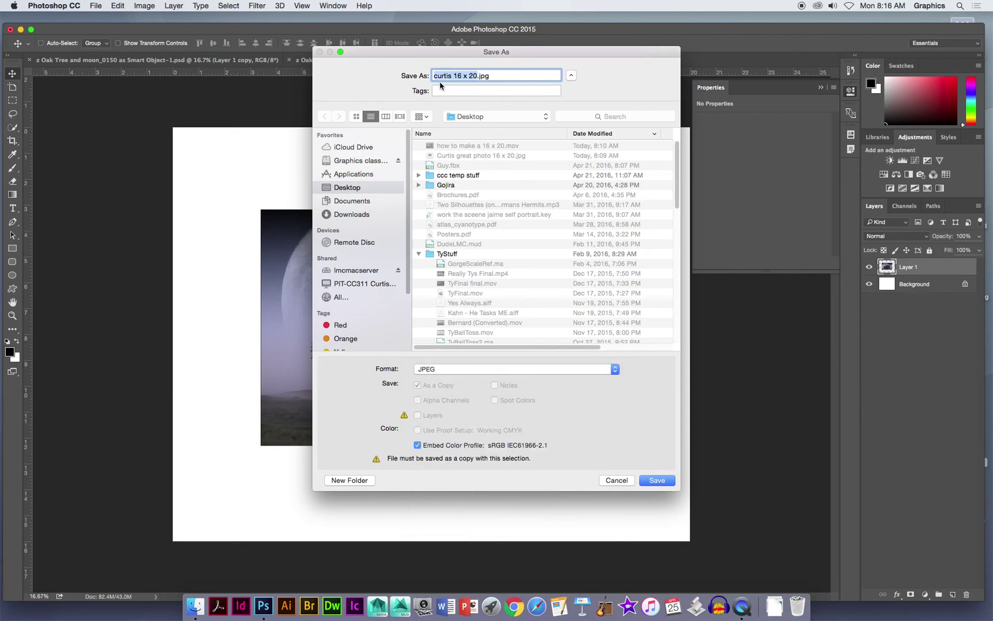
left_click(656, 480)
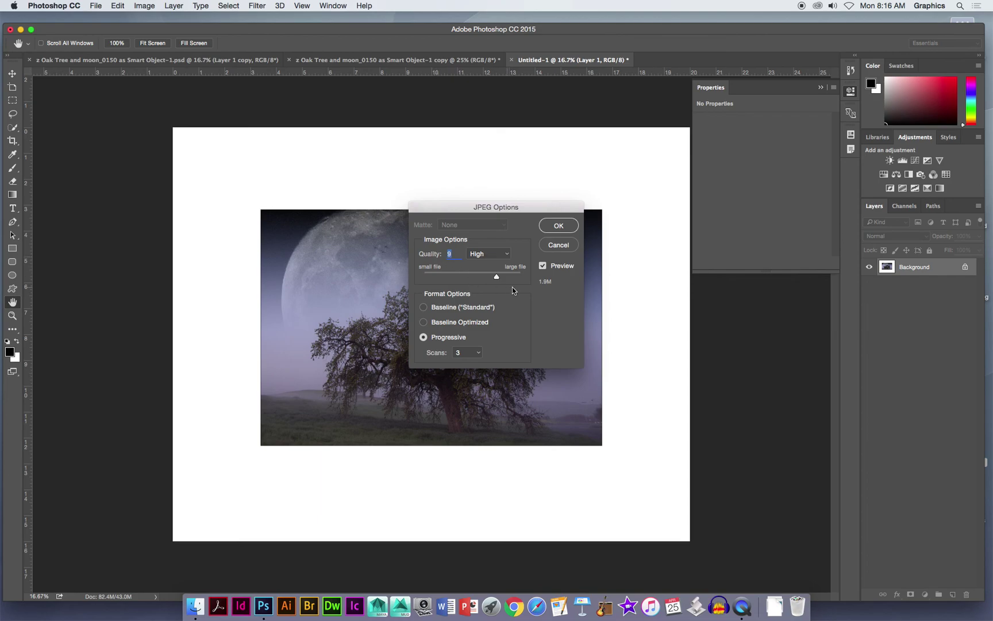
left_click(558, 225)
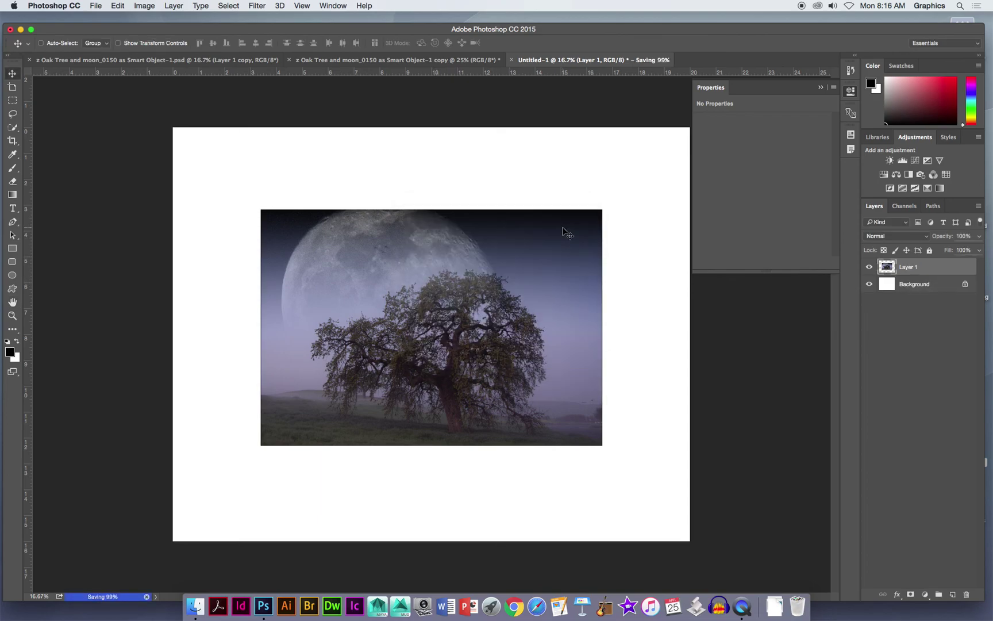